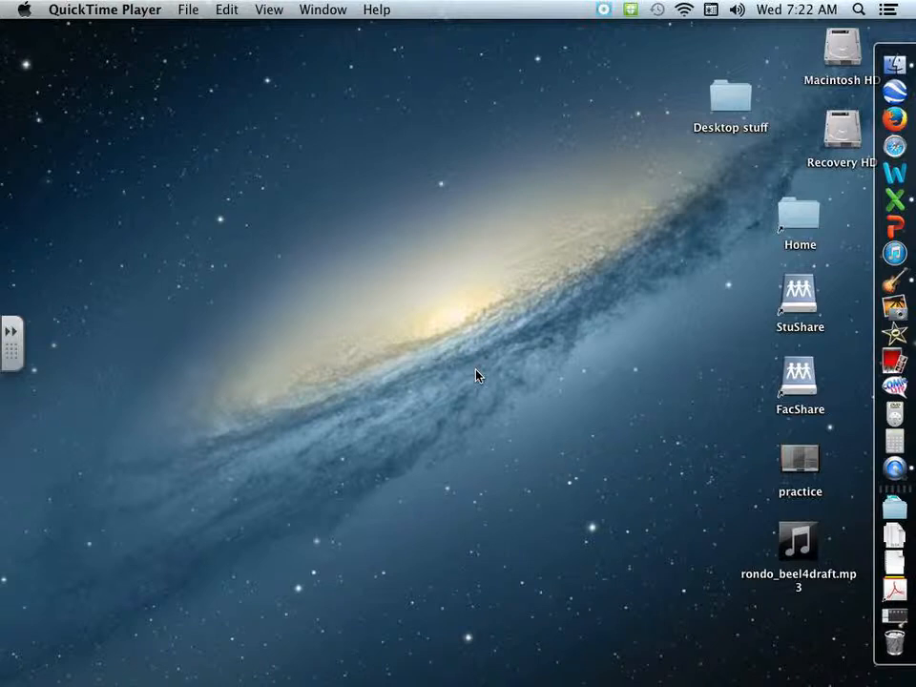
# Open the Class Templates folder on StuShare, inside Middle School, Music and the teacher's own folder.
pyautogui.click(799, 296)
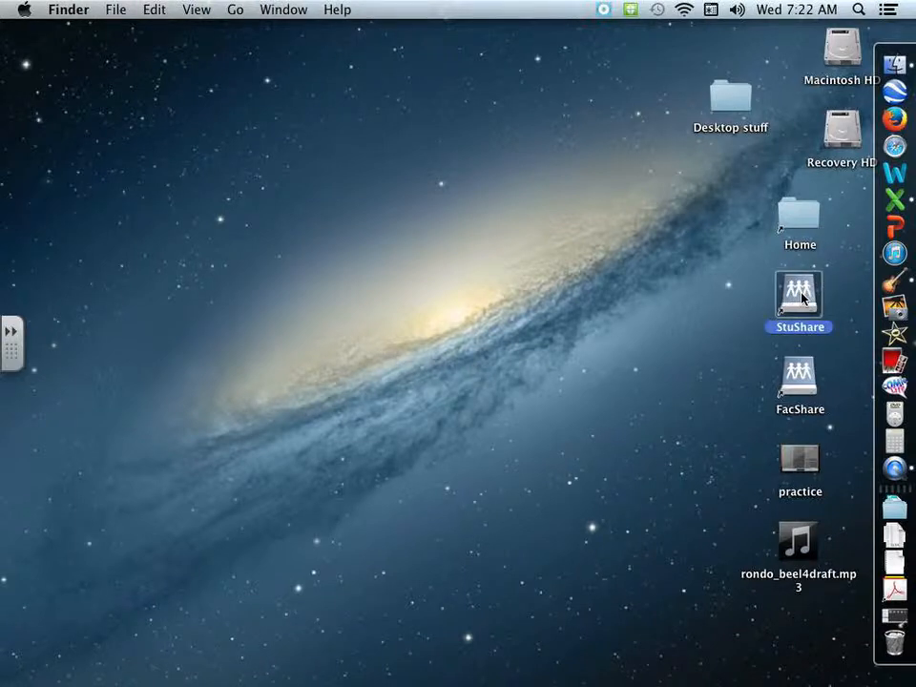
pyautogui.doubleClick(801, 297)
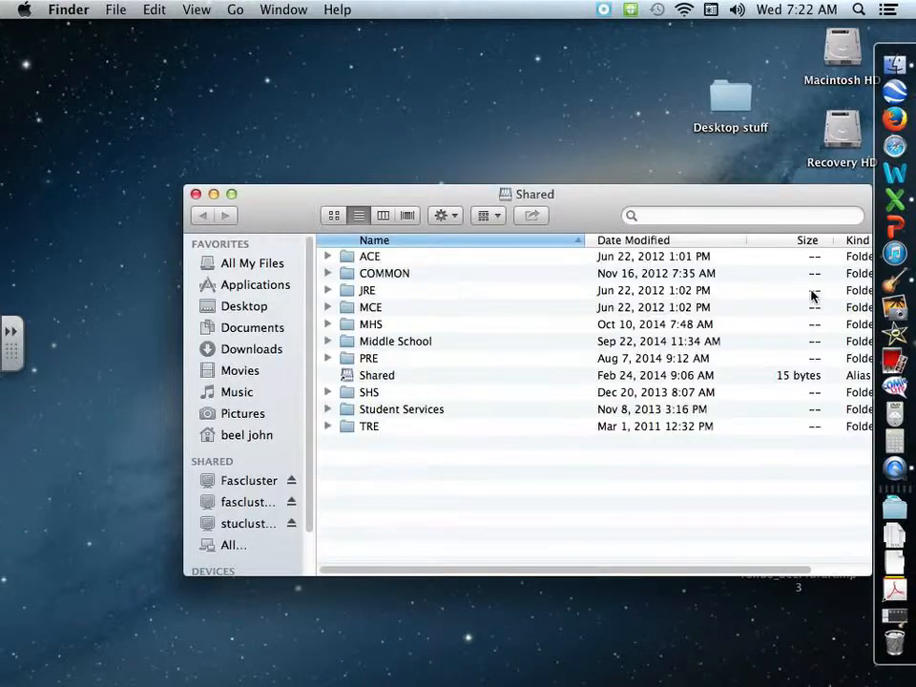
pyautogui.doubleClick(411, 344)
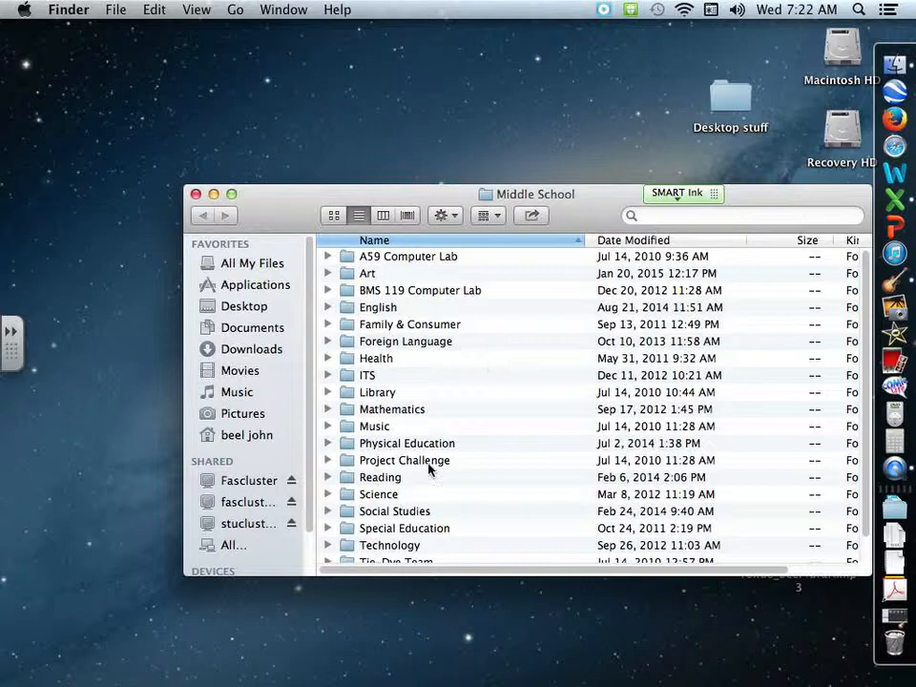
pyautogui.doubleClick(376, 426)
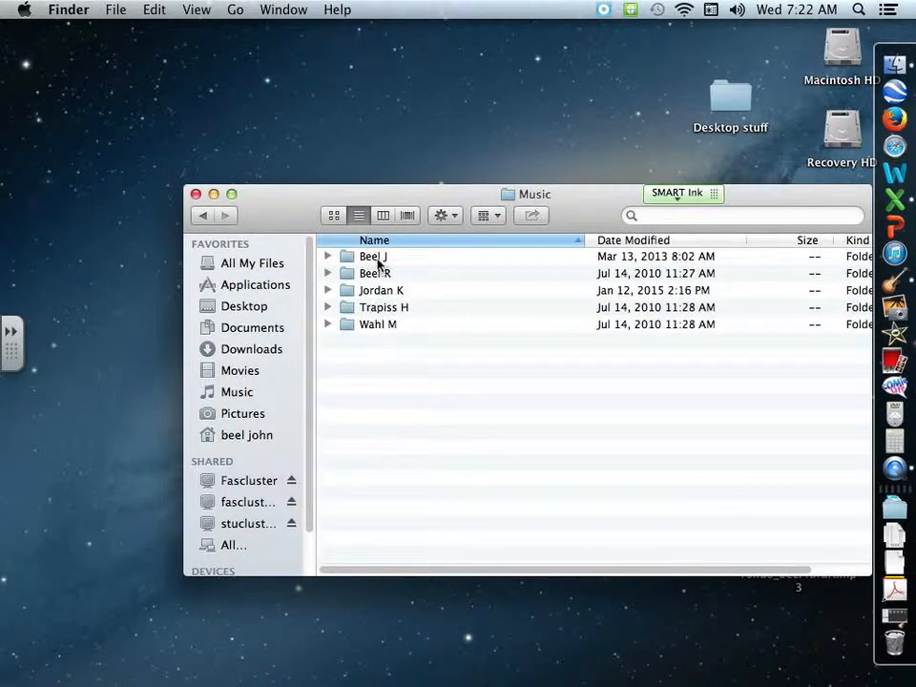
pyautogui.doubleClick(378, 260)
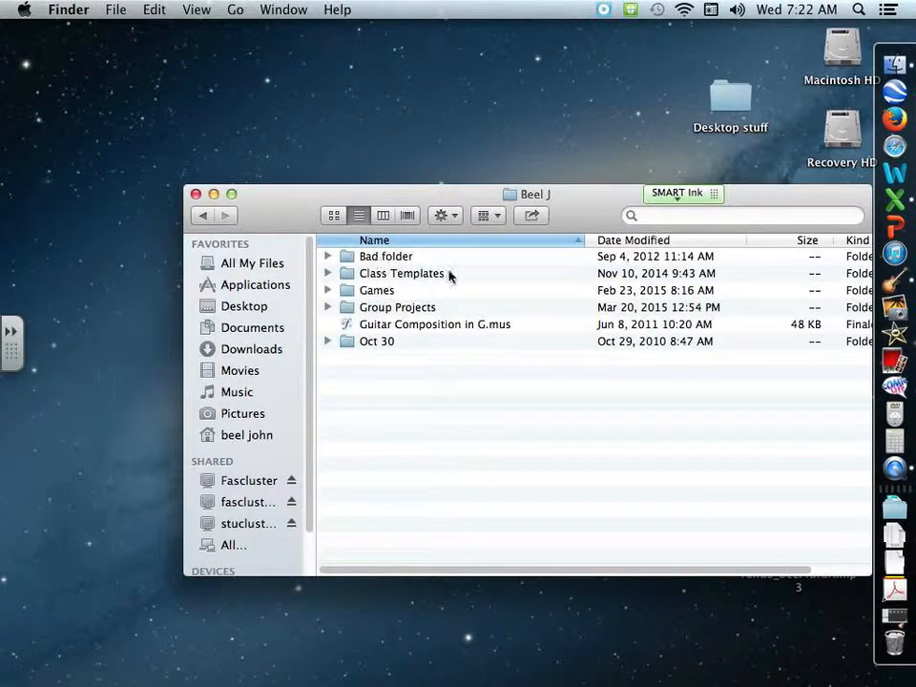
pyautogui.click(399, 276)
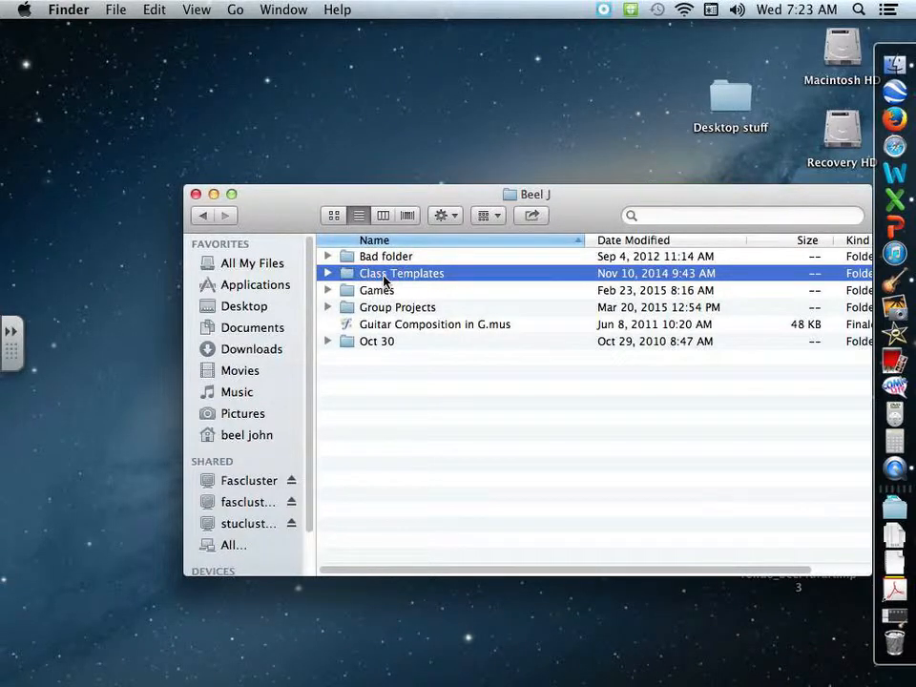
pyautogui.doubleClick(383, 279)
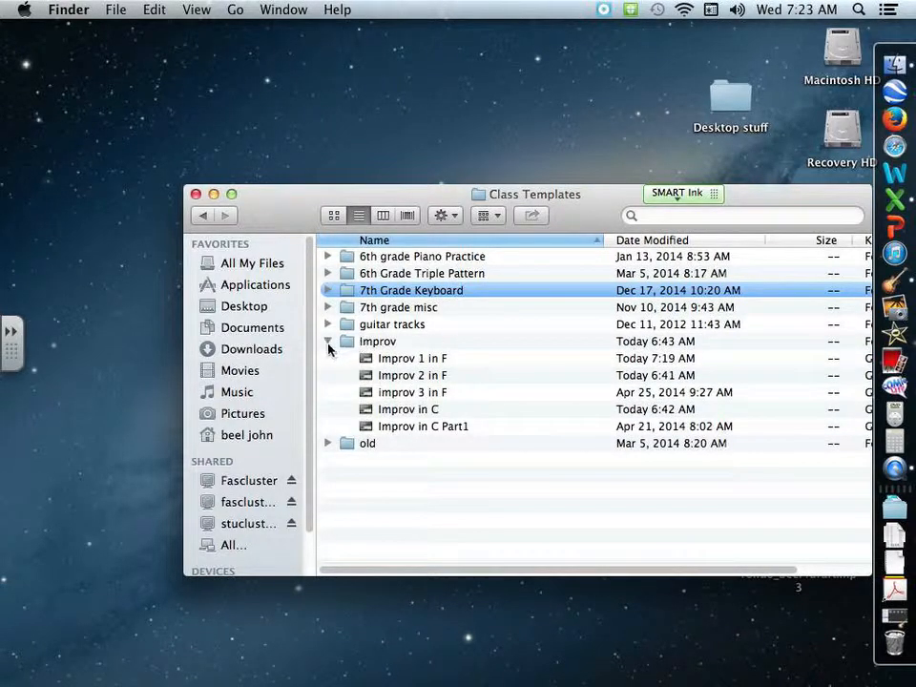
# Expand the Improv folder and open the Improv 1 in F project from it.
pyautogui.click(327, 342)
pyautogui.click(372, 345)
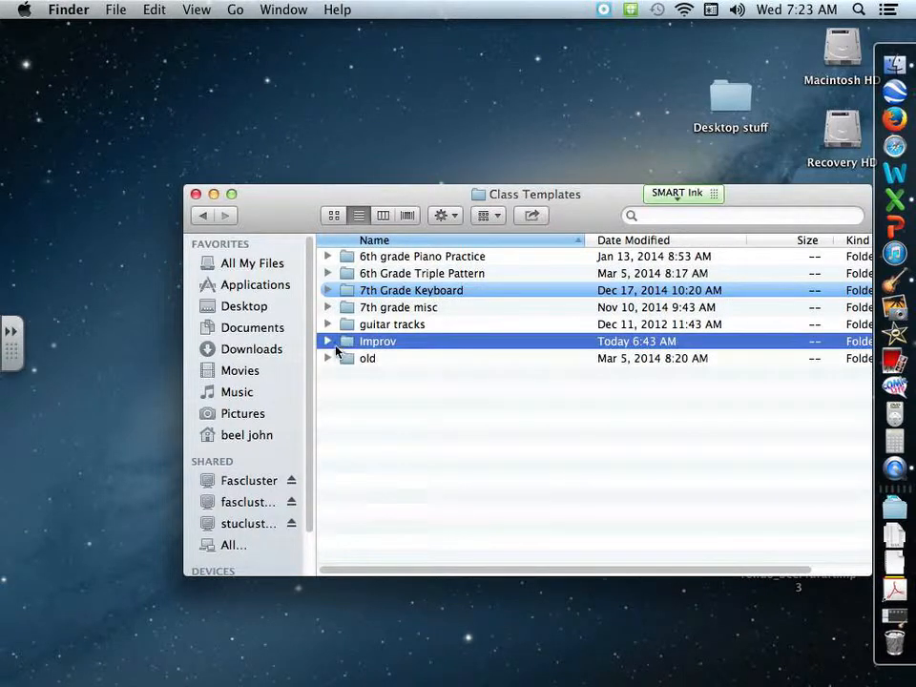
pyautogui.click(327, 342)
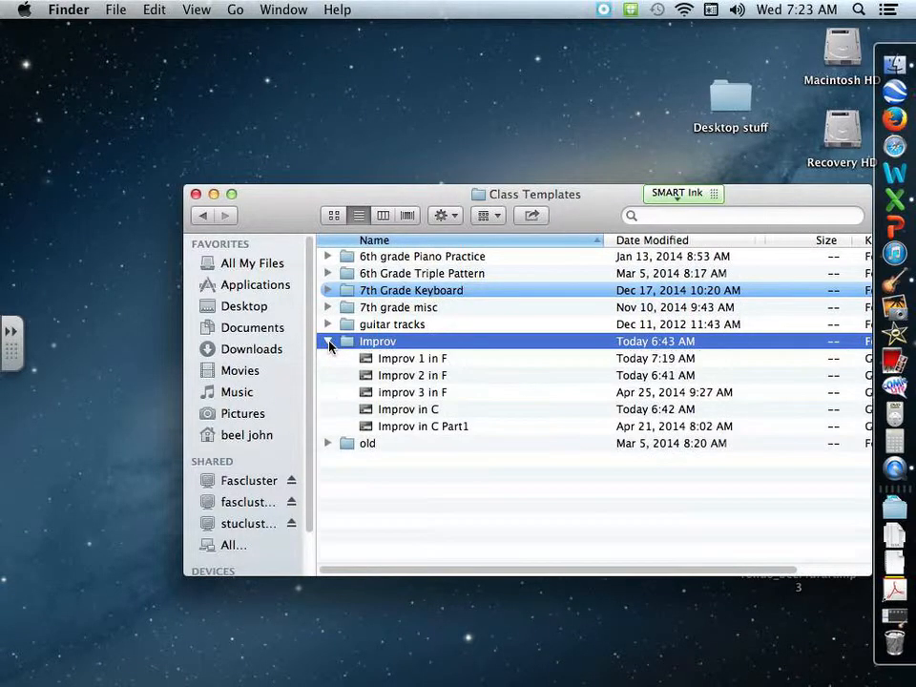
pyautogui.click(416, 357)
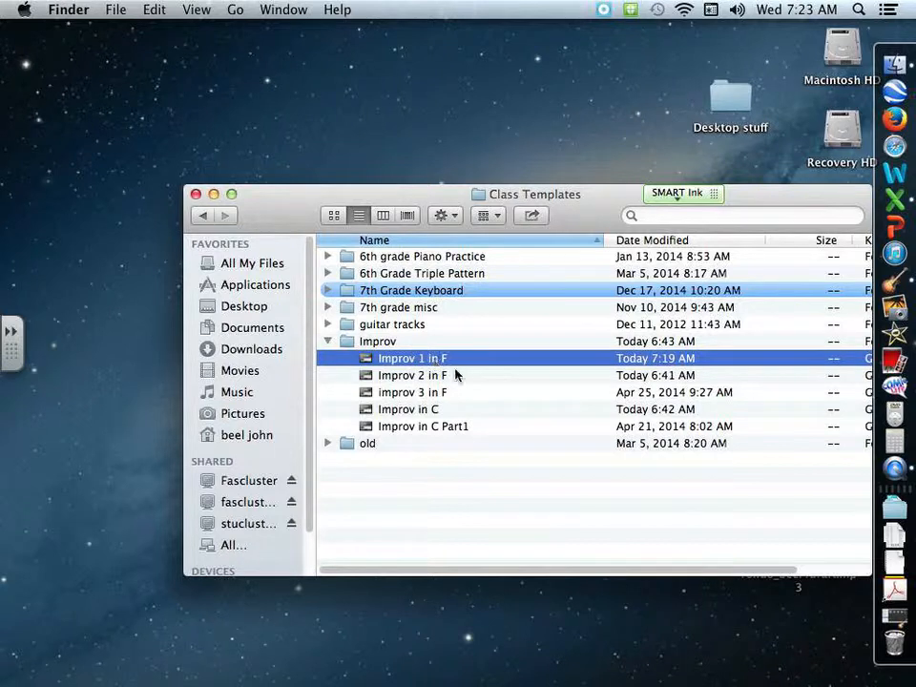
pyautogui.click(402, 410)
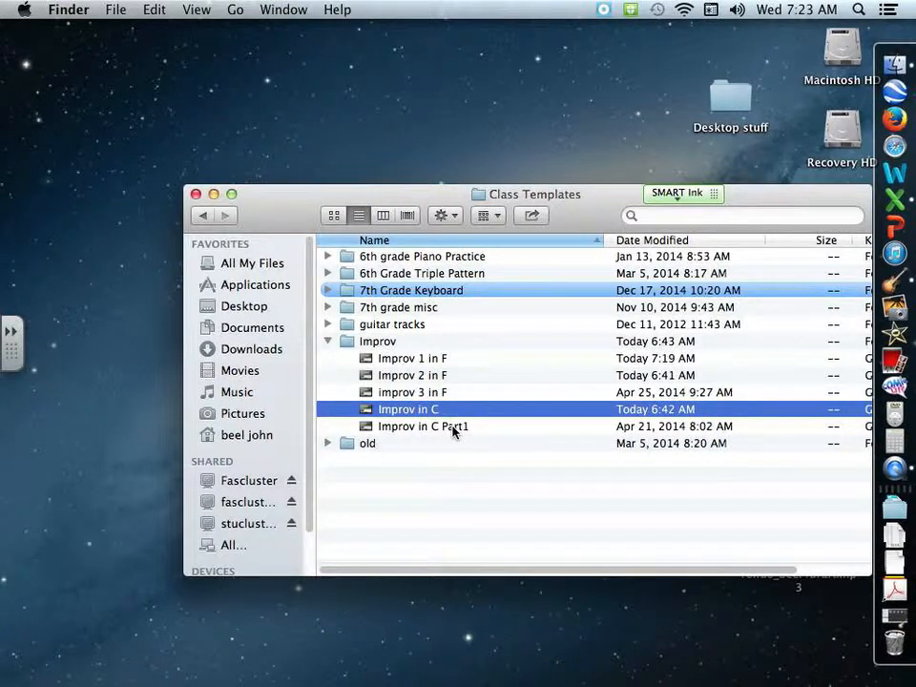
pyautogui.click(400, 360)
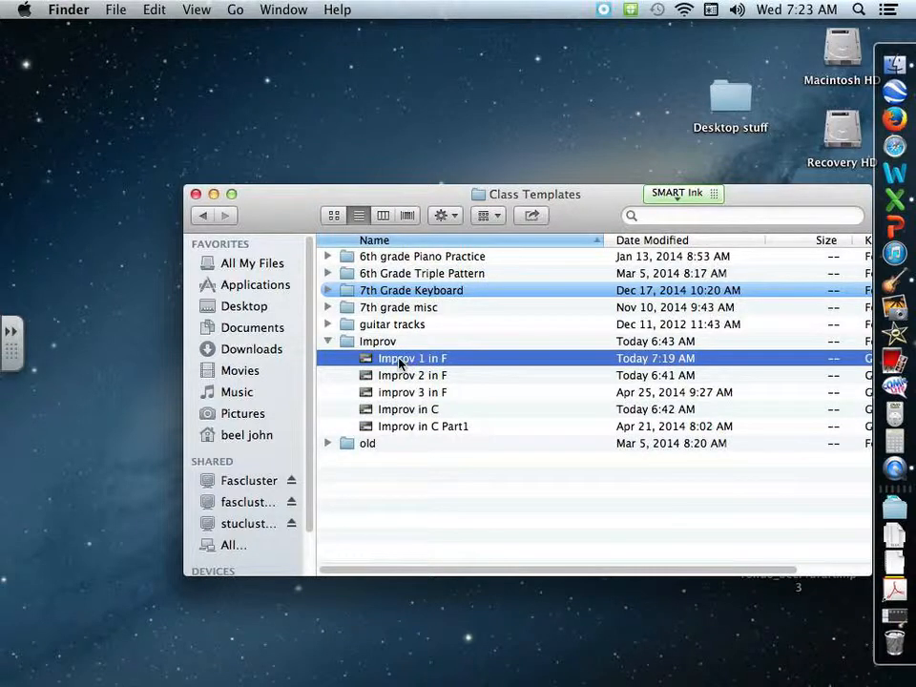
pyautogui.doubleClick(400, 360)
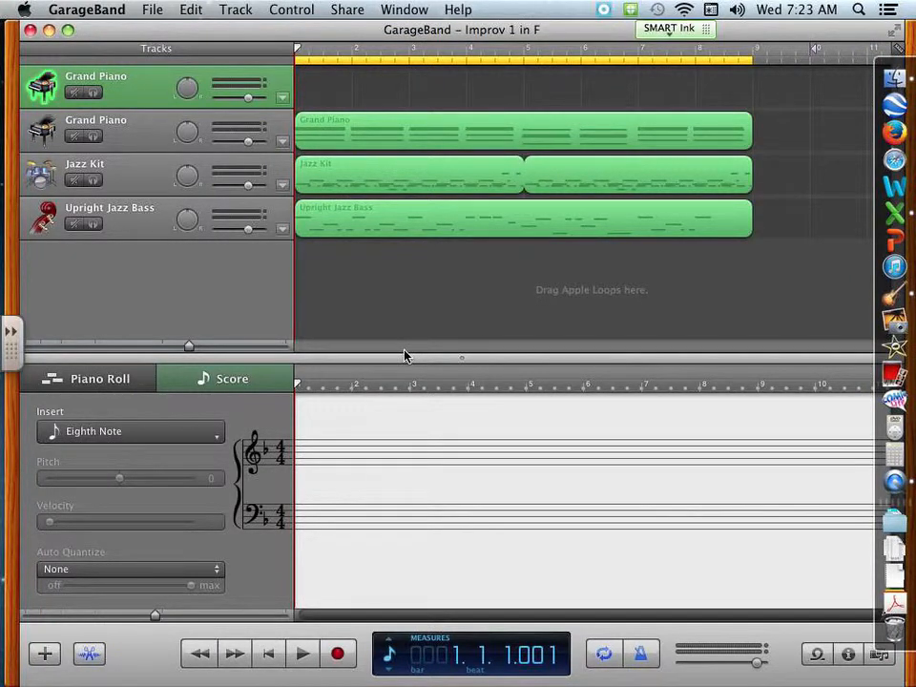
# Save a copy of the project in the Home folder on the Desktop, adding the student's surname after "Improv 1 in F".
pyautogui.click(151, 12)
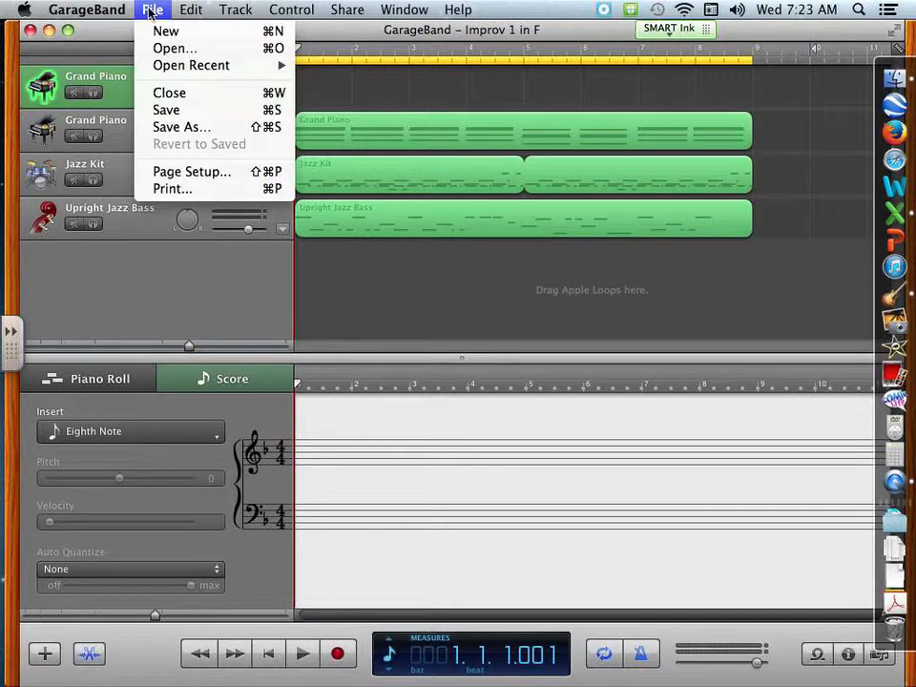
pyautogui.click(200, 129)
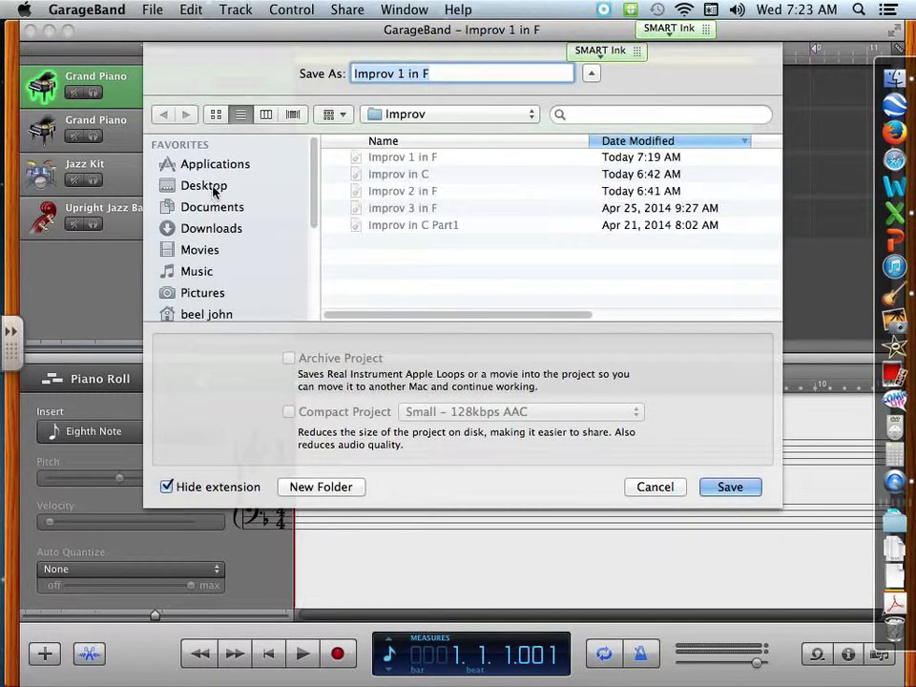
pyautogui.click(210, 188)
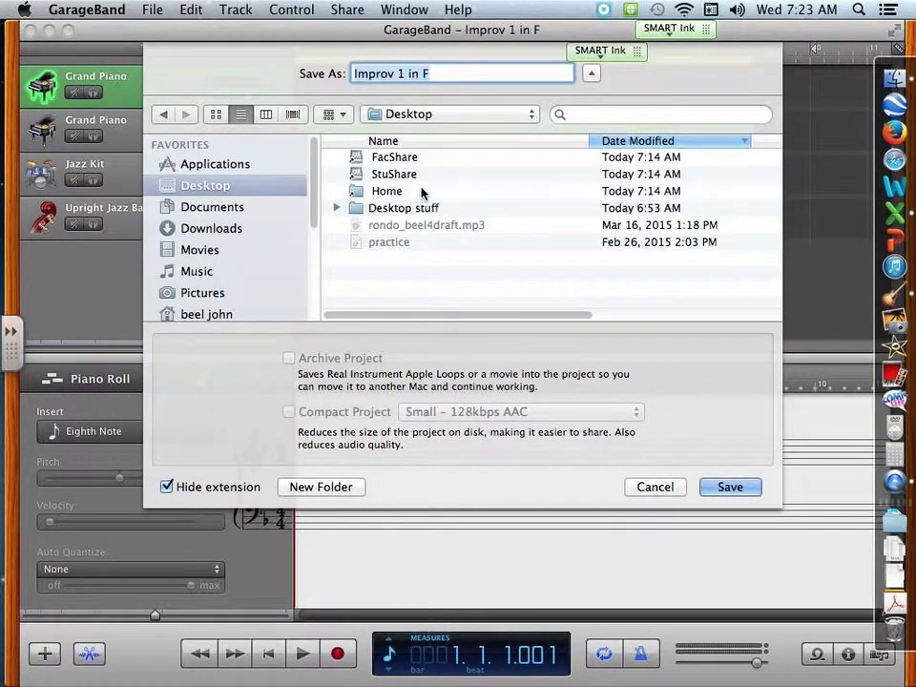
pyautogui.click(397, 191)
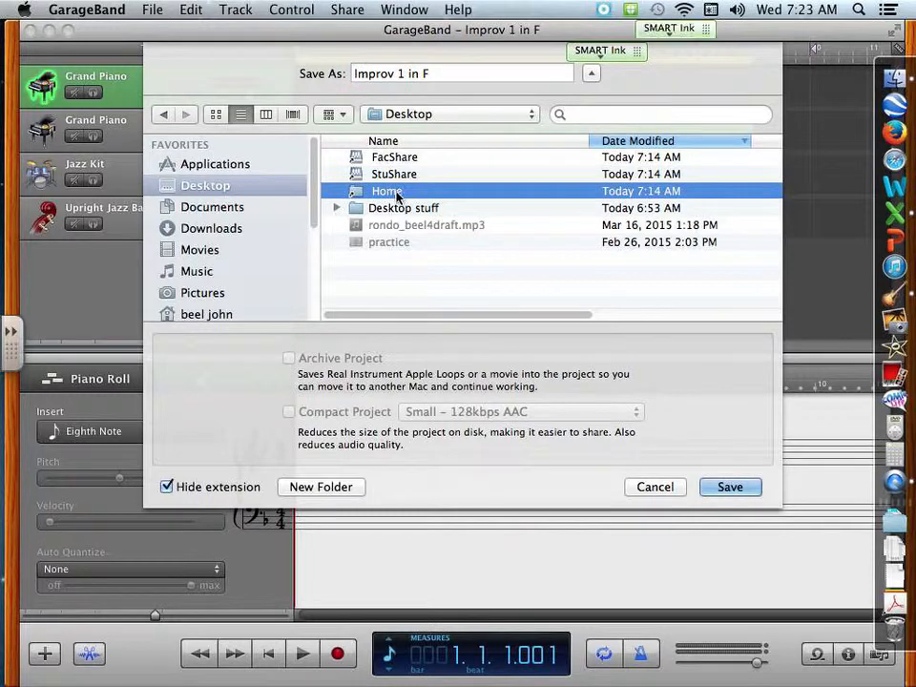
pyautogui.doubleClick(387, 196)
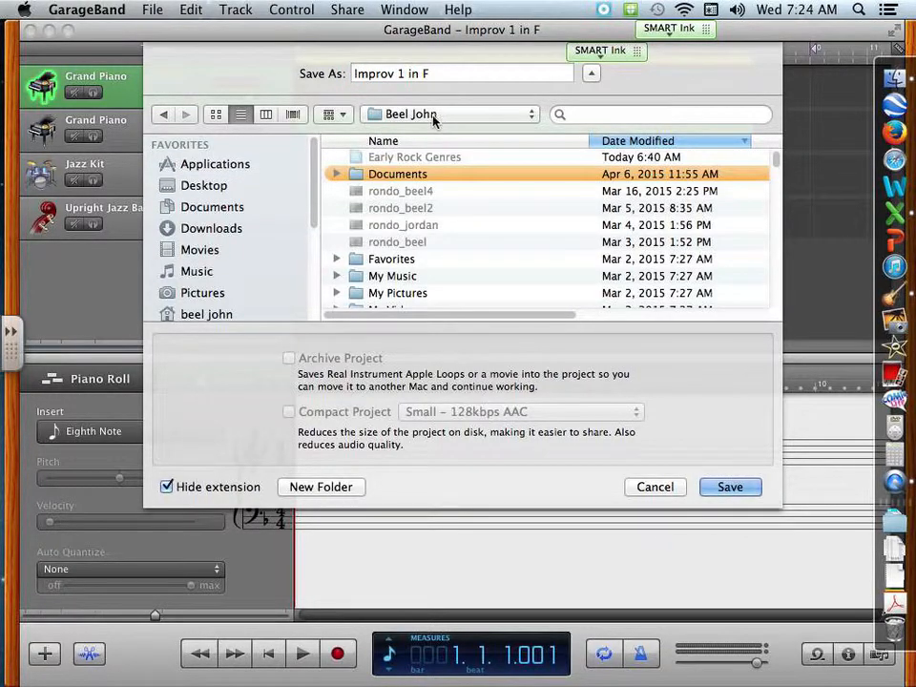
pyautogui.click(474, 73)
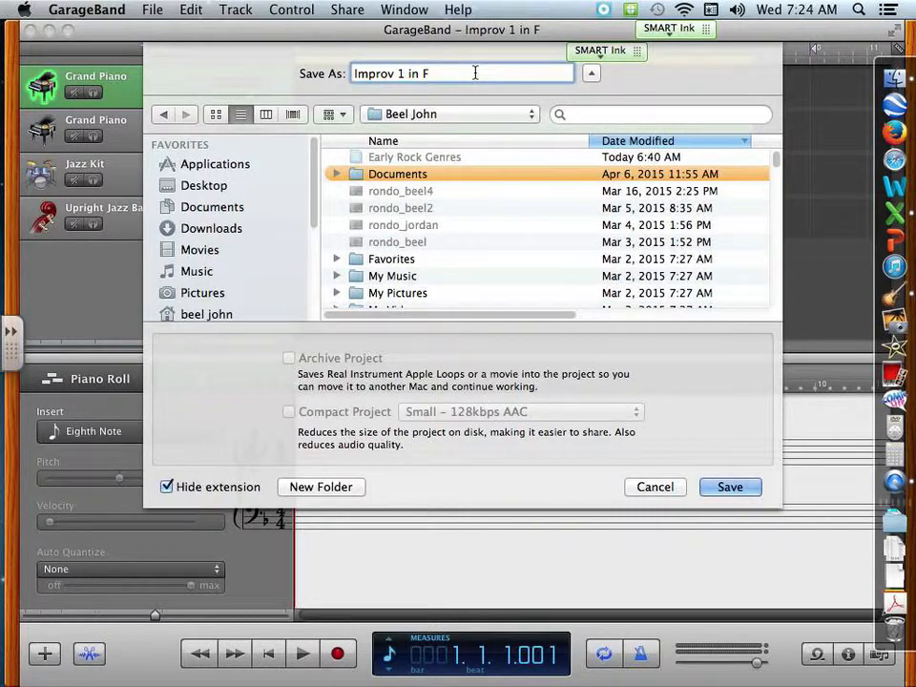
pyautogui.write('beel')
pyautogui.click(730, 487)
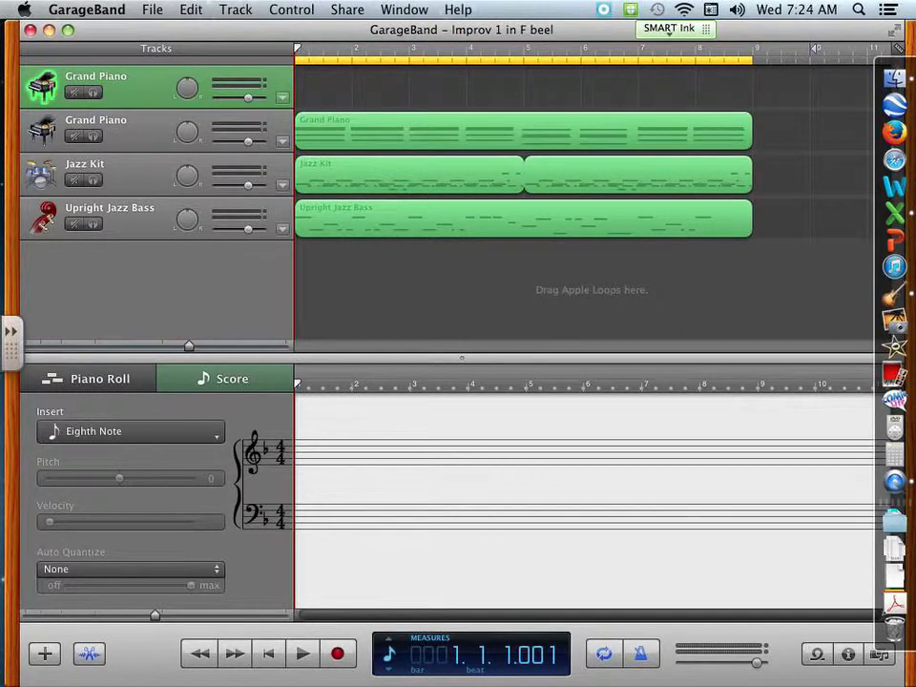
# Turn off automatic merging of Software Instrument recordings in the cycle region in the General preferences.
pyautogui.click(91, 8)
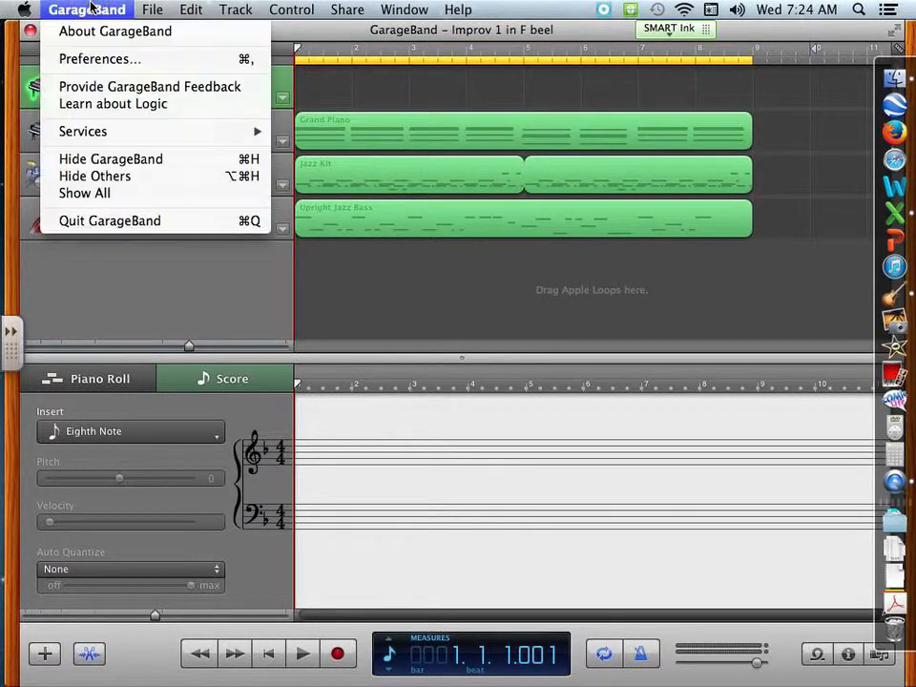
pyautogui.click(112, 60)
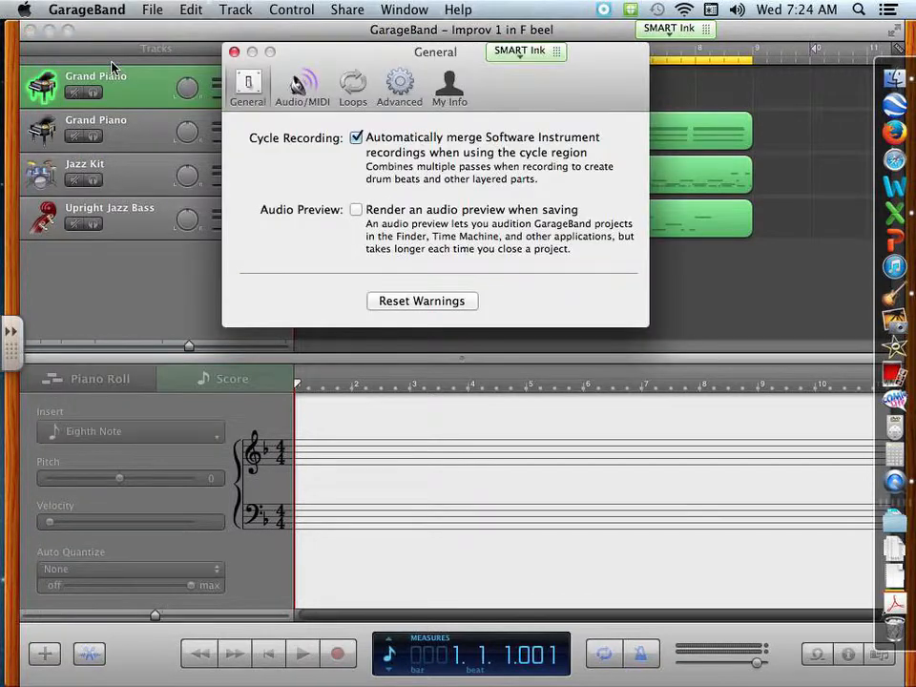
pyautogui.click(356, 139)
pyautogui.click(235, 53)
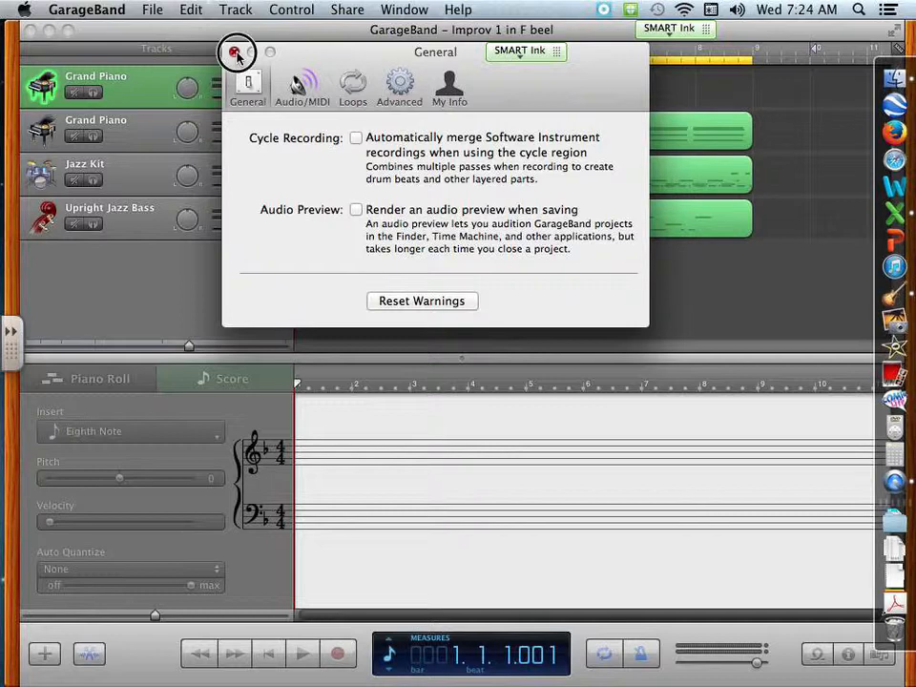
# Record three cycled takes of an improvised melody on the empty Grand Piano track, with Metronome and Count-In enabled.
pyautogui.click(293, 9)
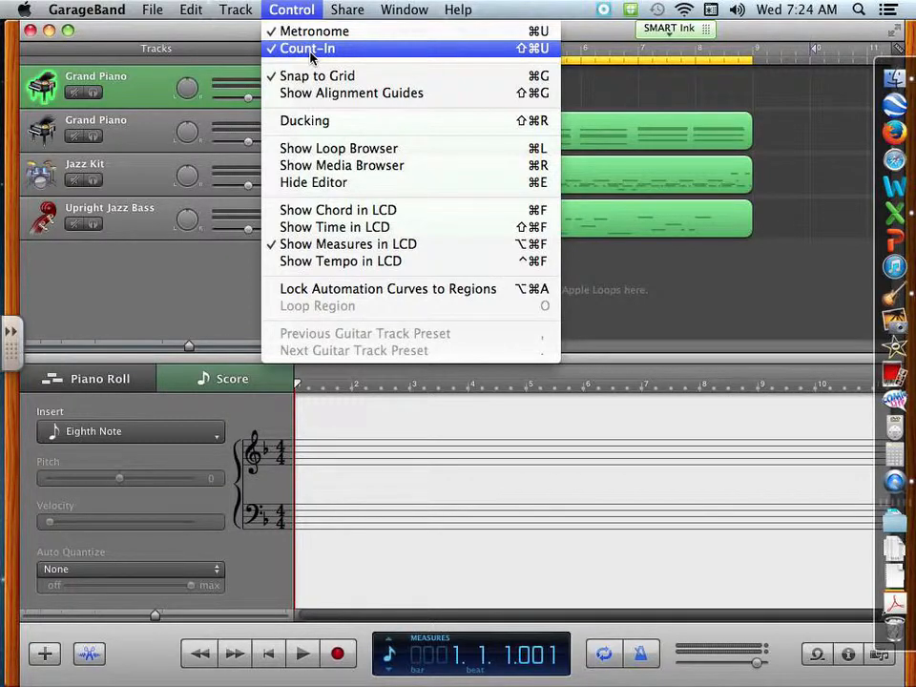
pyautogui.press('Escape')
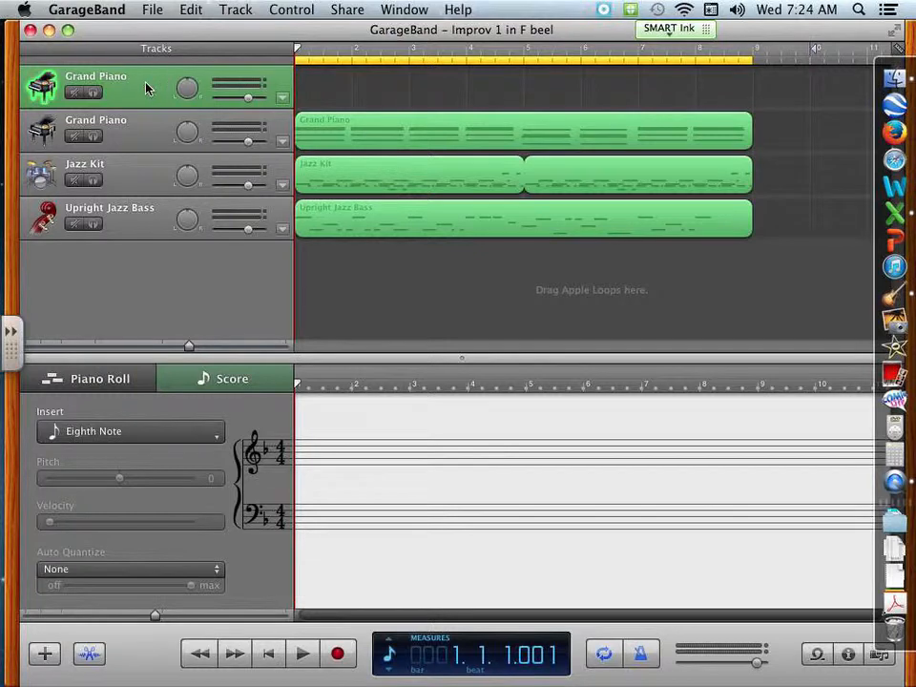
pyautogui.click(148, 139)
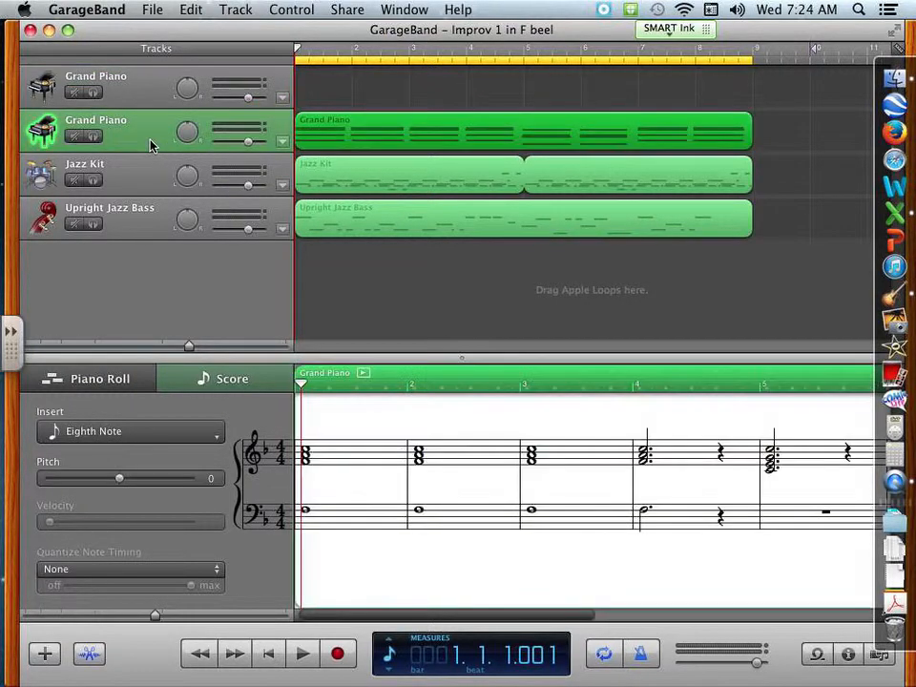
pyautogui.click(152, 86)
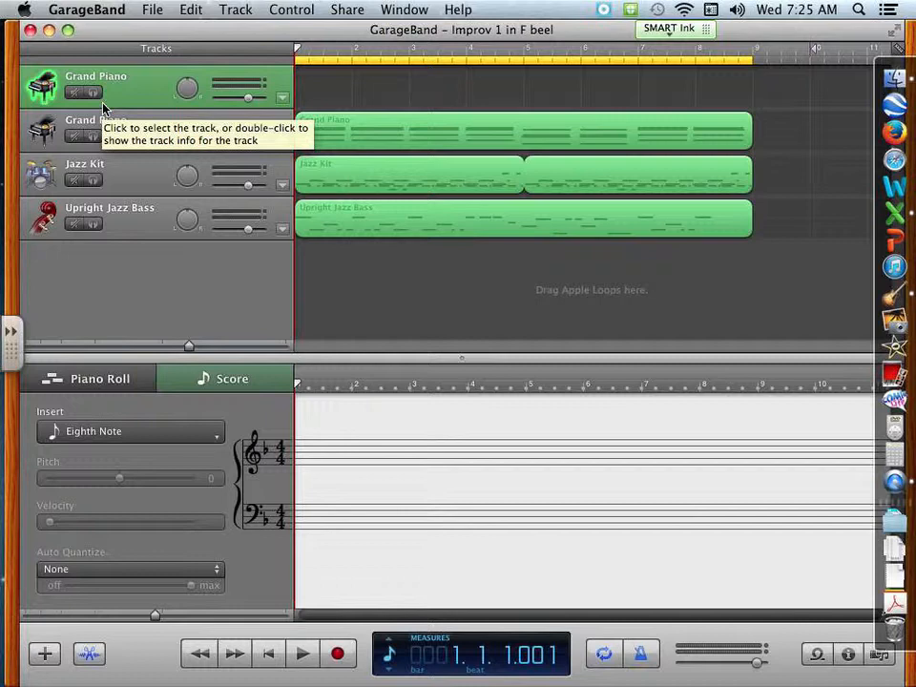
pyautogui.click(338, 655)
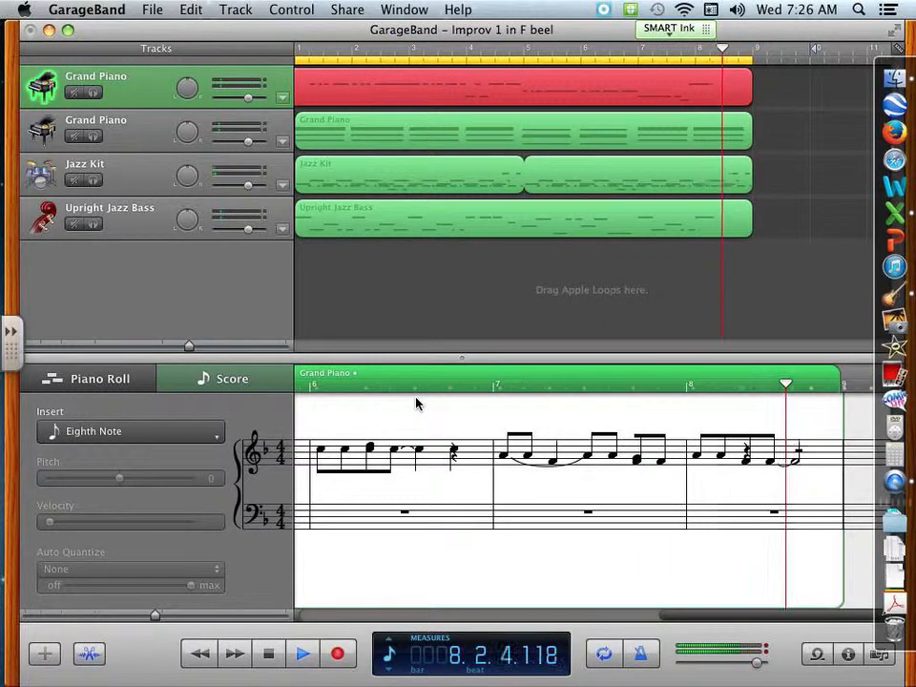
pyautogui.press('space')
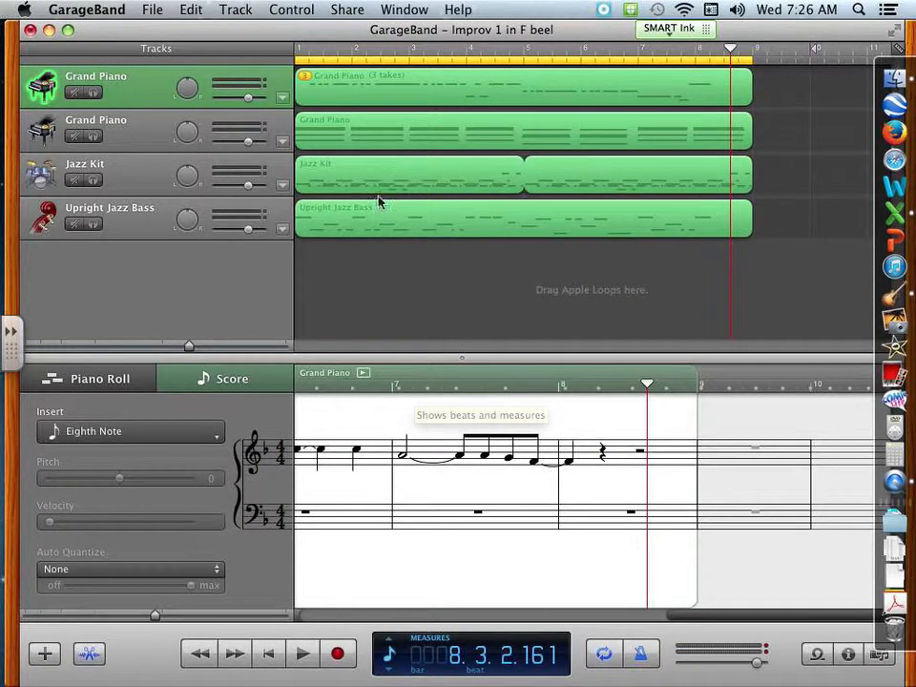
# Switch the recorded Grand Piano region to Take 1 and settle on Take 2 as its active take.
pyautogui.click(305, 78)
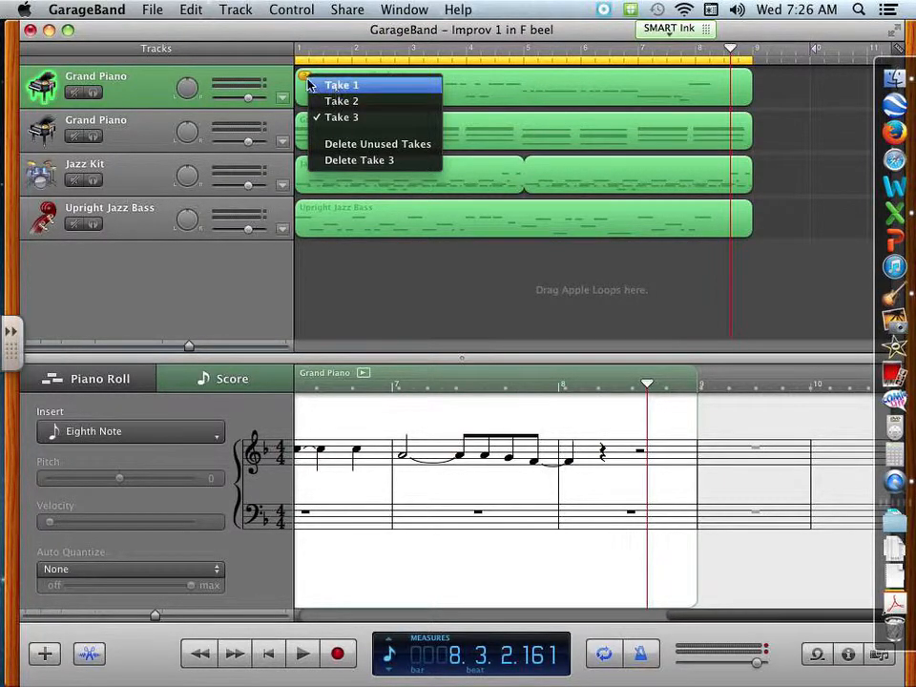
pyautogui.click(341, 85)
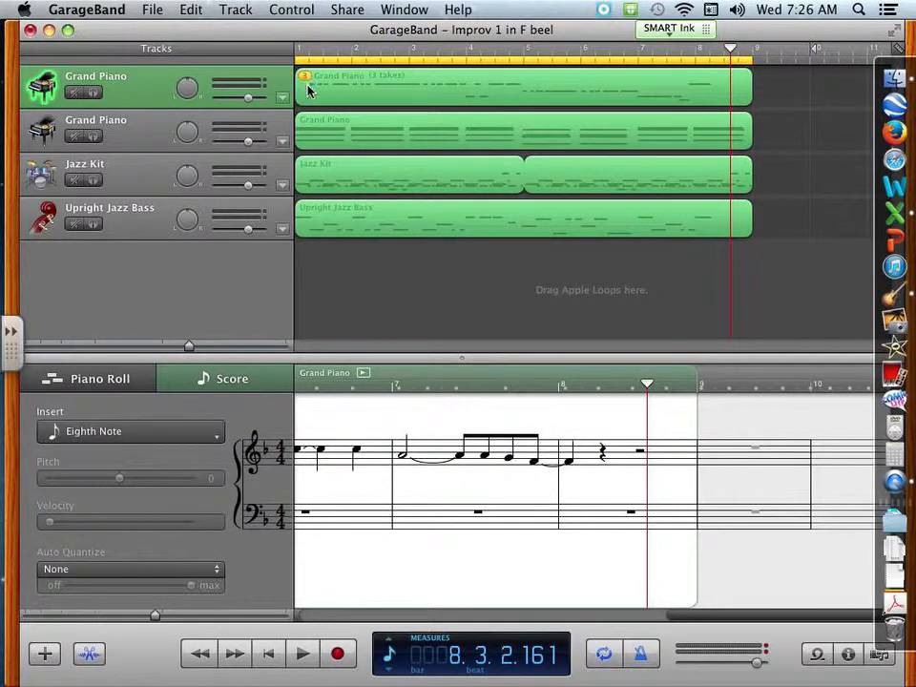
pyautogui.click(306, 80)
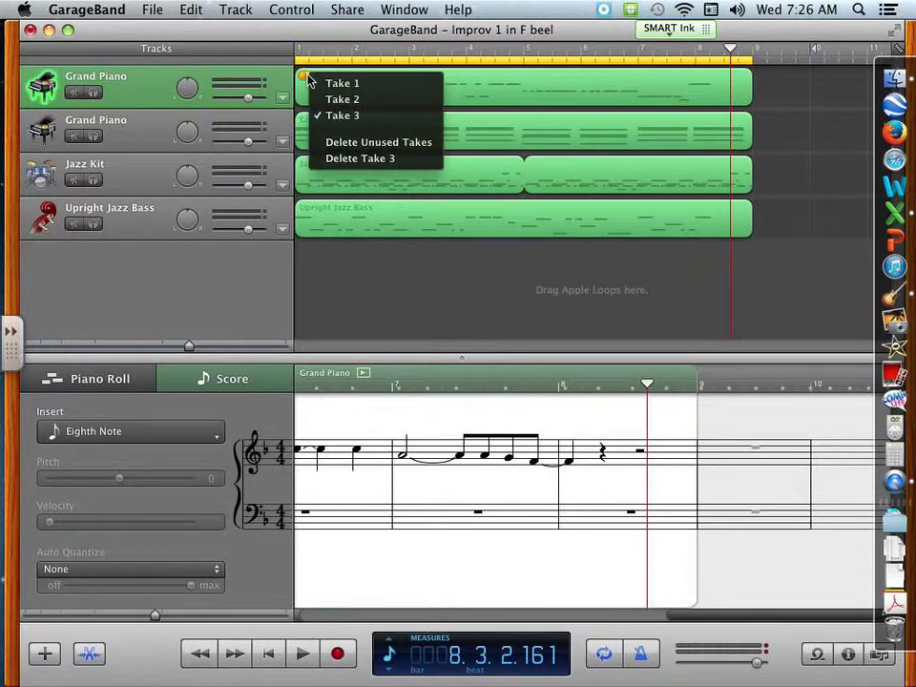
pyautogui.click(345, 85)
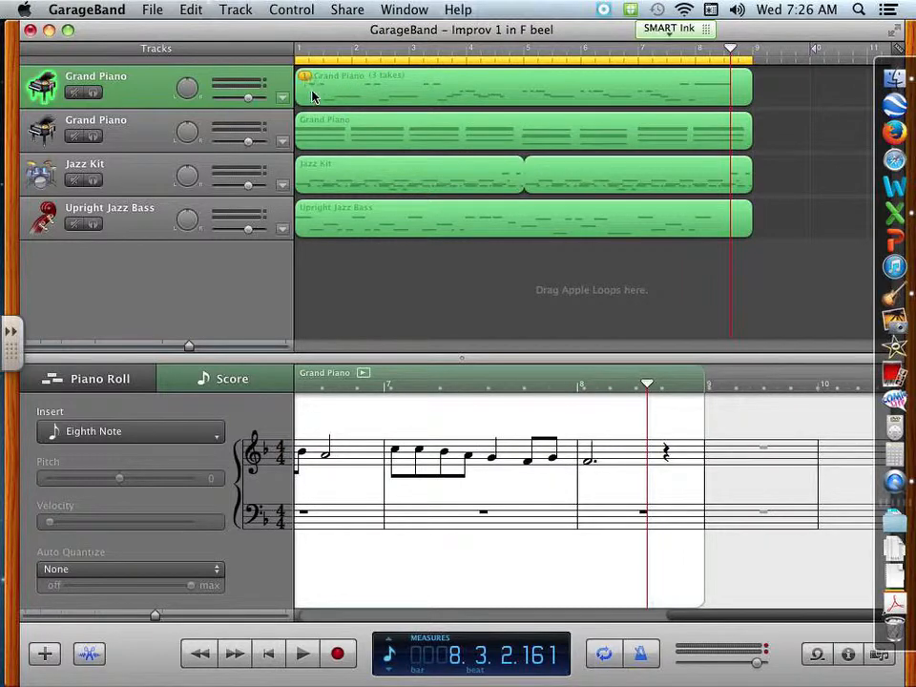
pyautogui.click(306, 76)
pyautogui.click(323, 98)
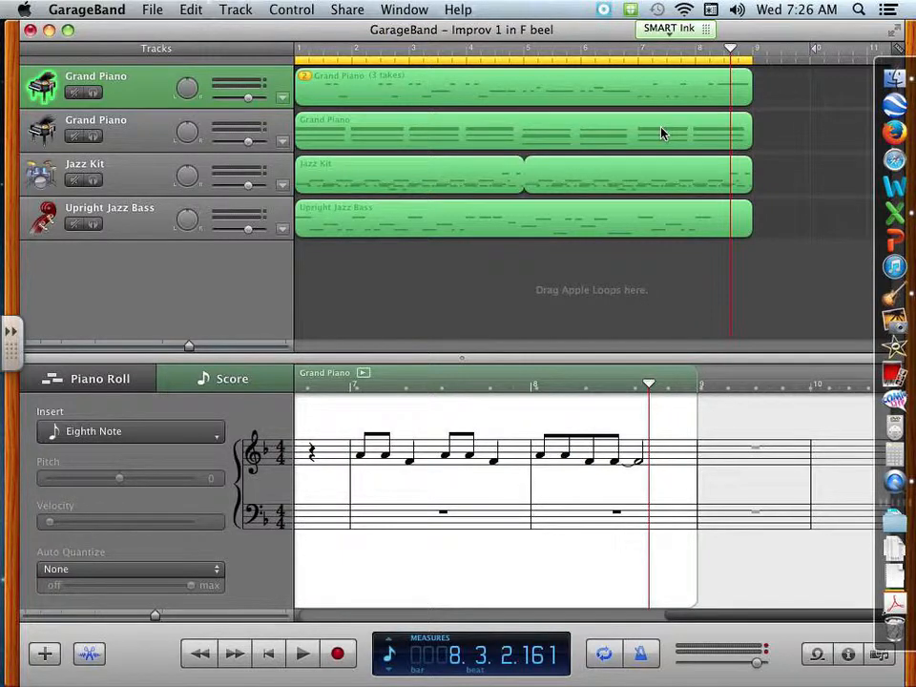
# Save the Improv 1 in F project copy and close it without generating an iLife preview.
pyautogui.click(152, 9)
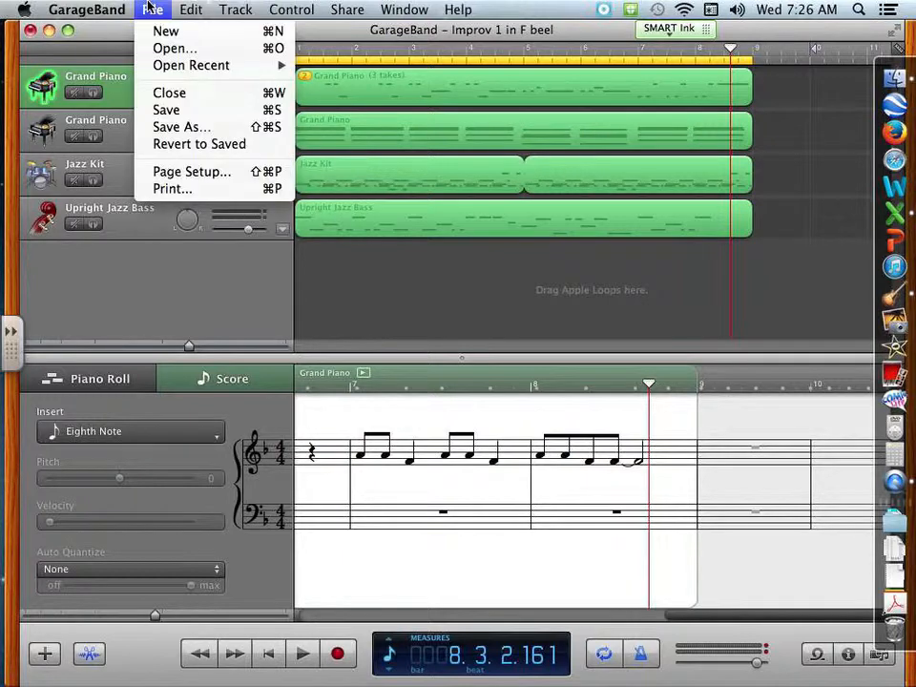
pyautogui.click(172, 111)
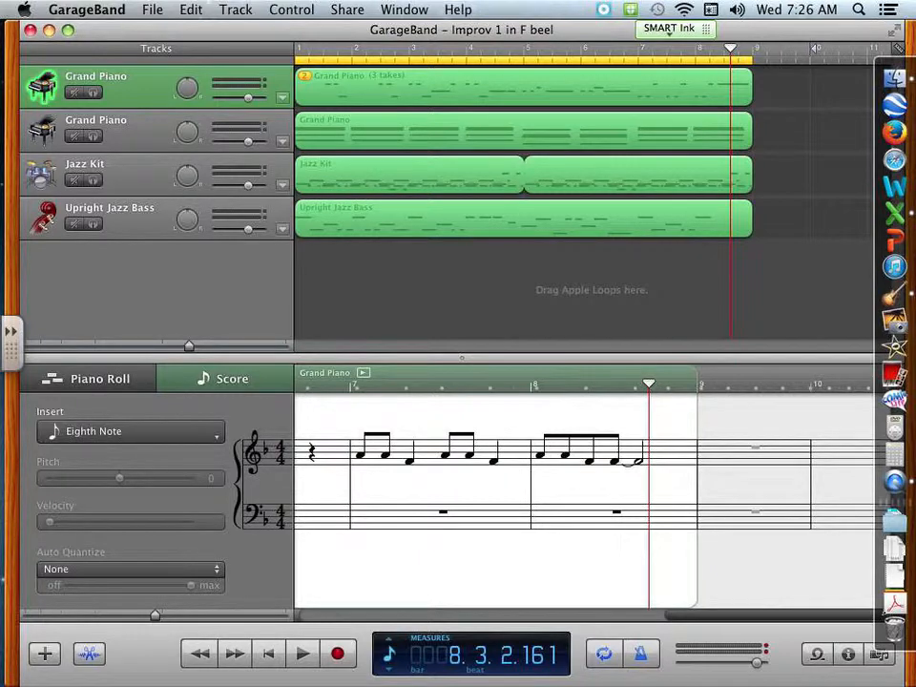
pyautogui.click(30, 30)
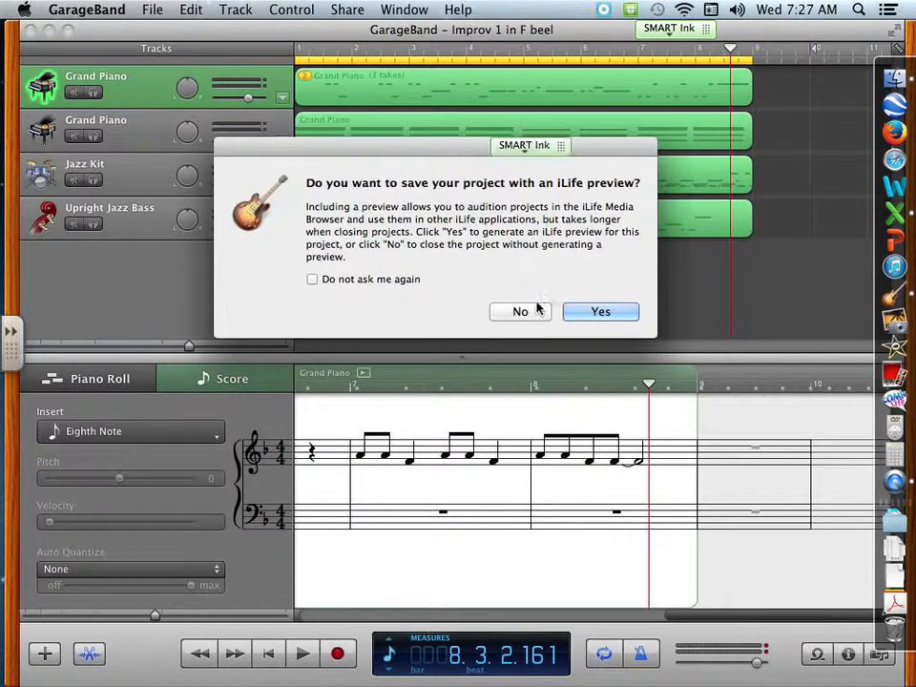
pyautogui.click(529, 311)
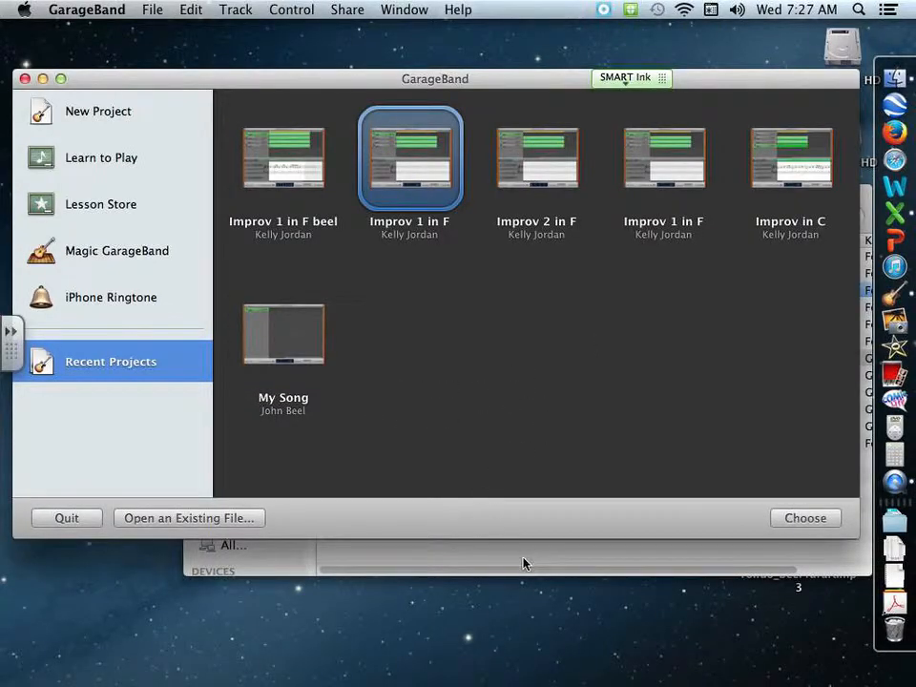
# Open the Improv 2 in F template from the Improv folder in Class Templates and show the onscreen keyboard.
pyautogui.click(525, 560)
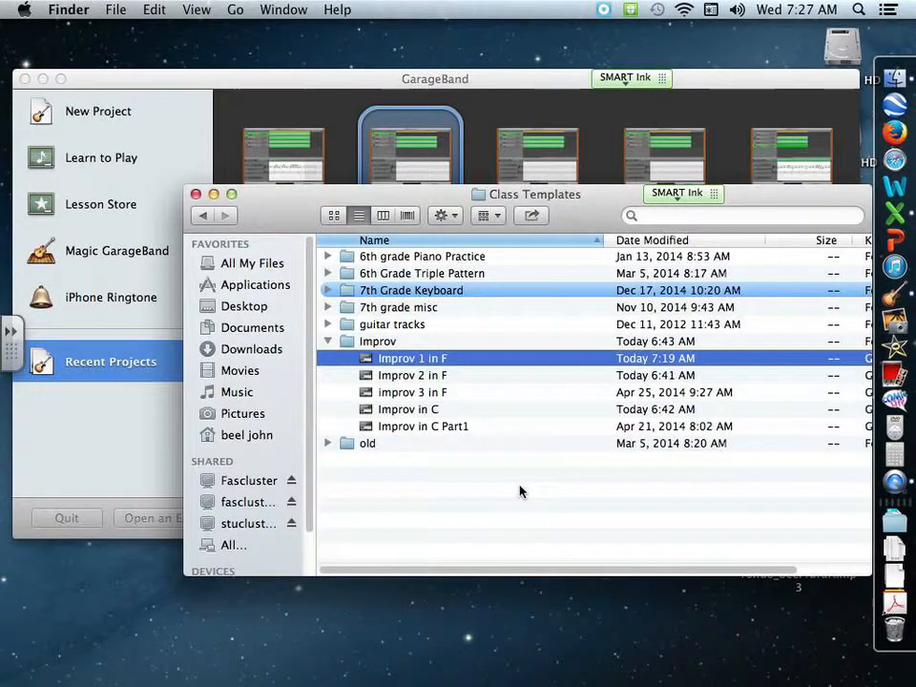
pyautogui.click(416, 377)
pyautogui.doubleClick(416, 377)
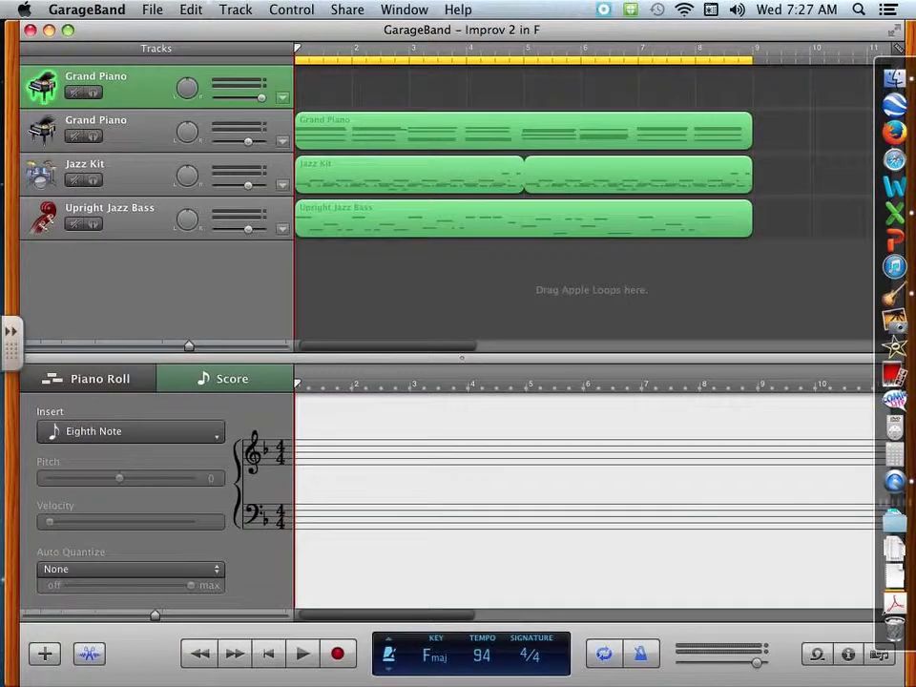
pyautogui.click(403, 10)
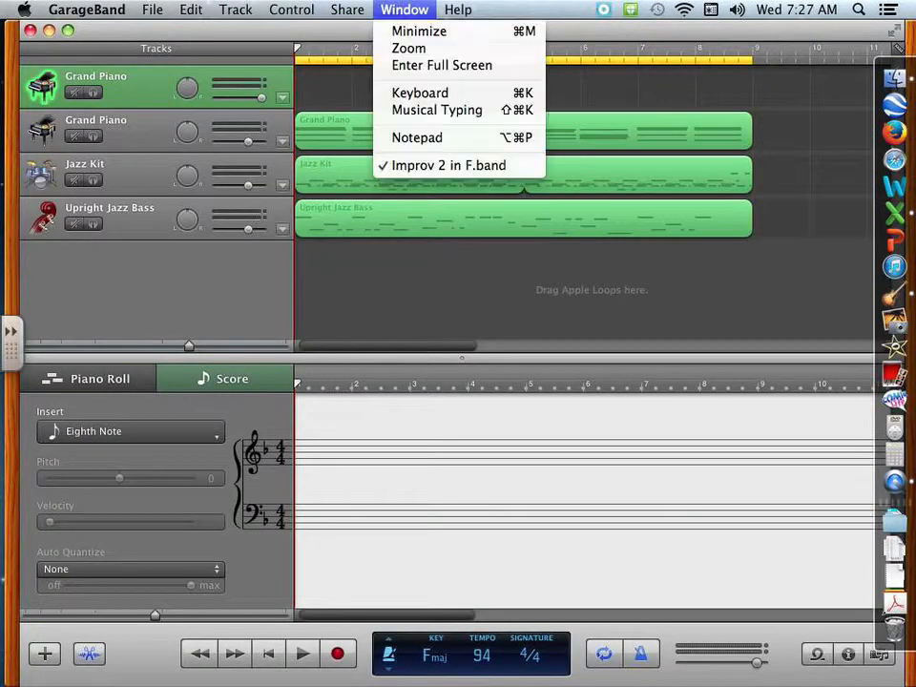
pyautogui.click(421, 95)
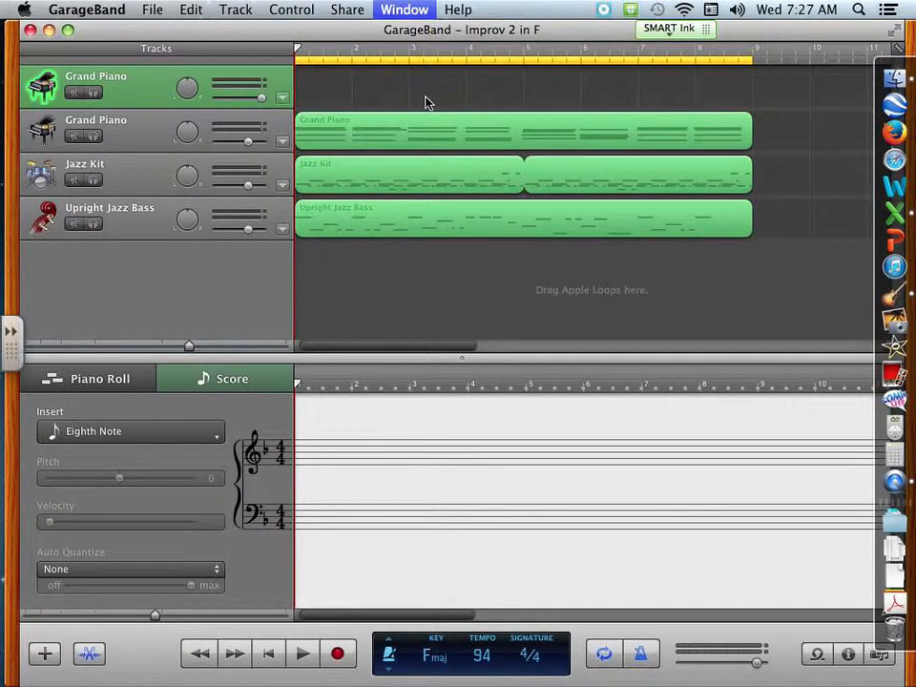